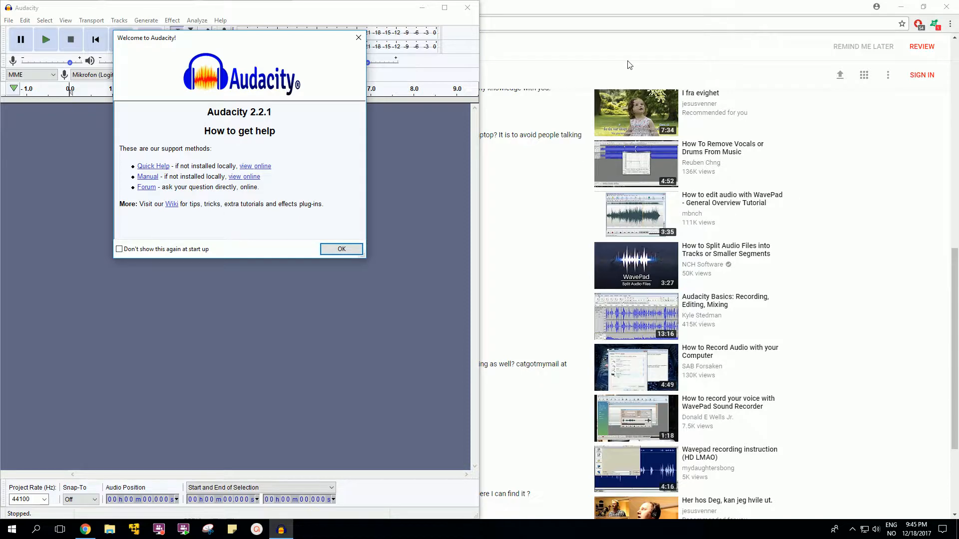
- Arrange the browser and Audacity windows side by side, each filling half of the desktop
click(632, 7)
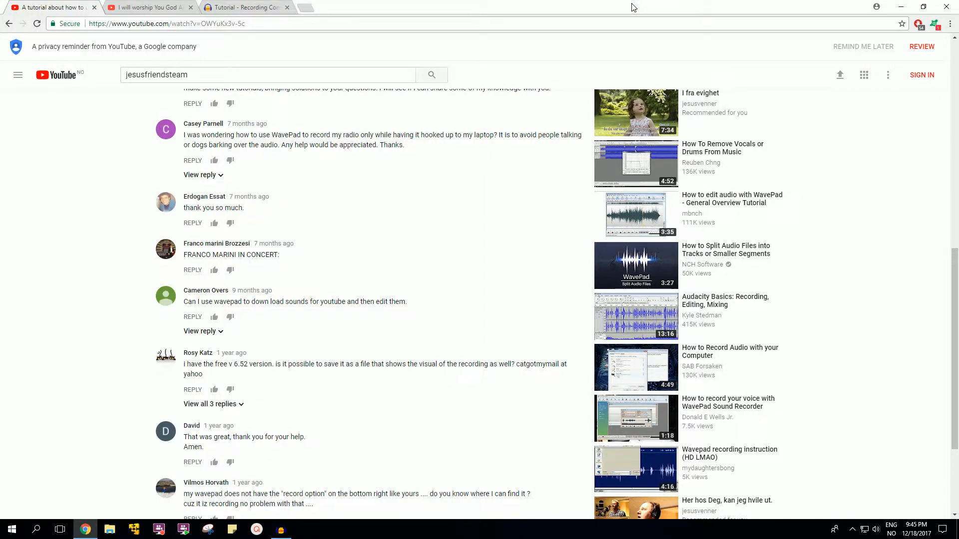
key(super+Right)
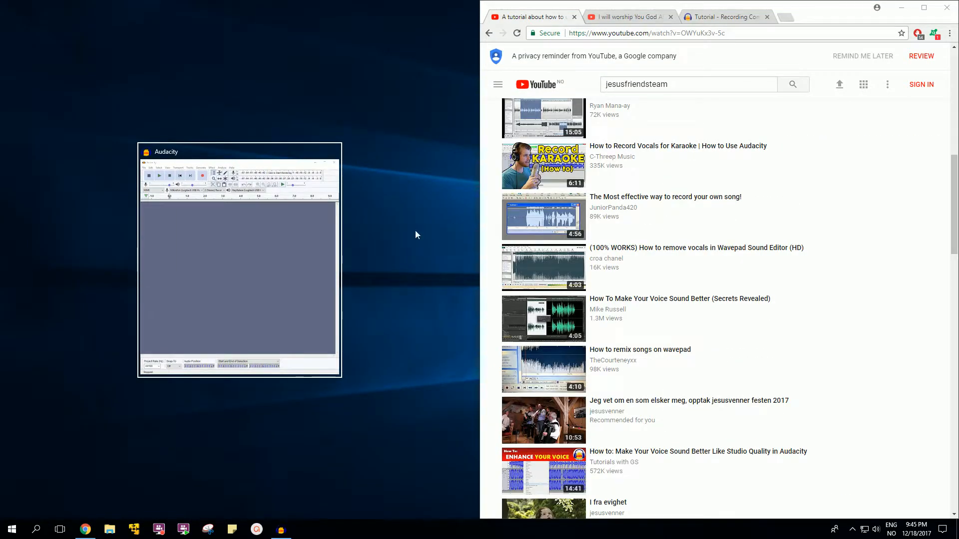
click(272, 260)
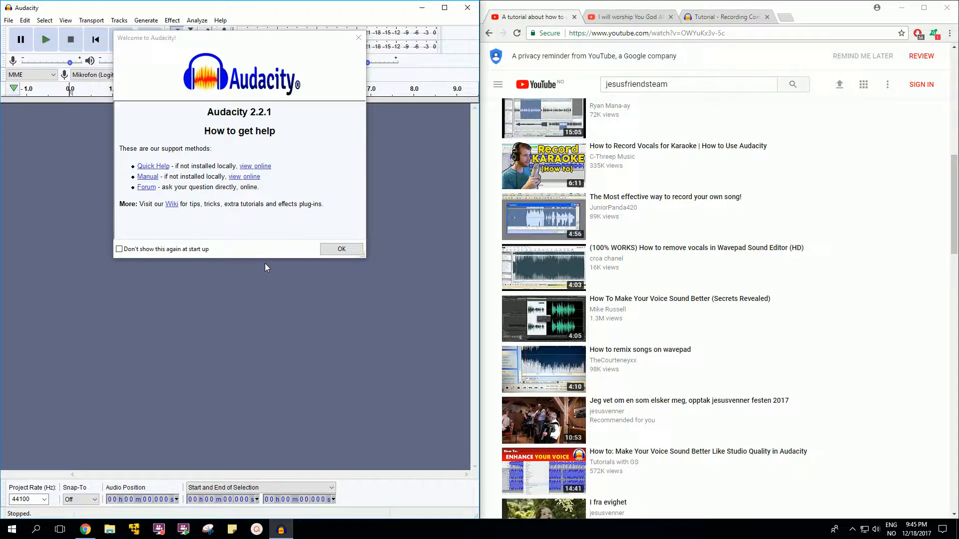
- Dismiss the Audacity welcome message and bring up the "I will worship You God Almighty" video in the browser
click(332, 251)
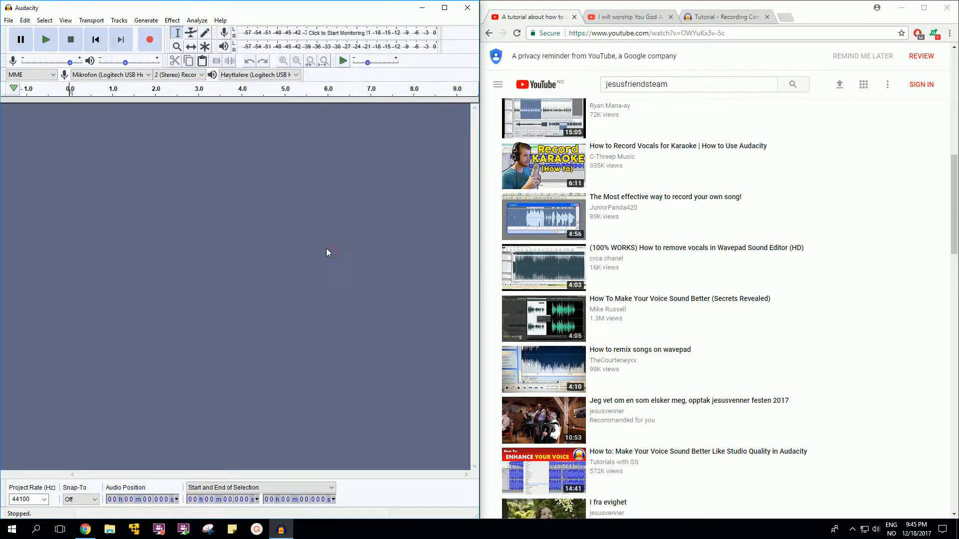
click(624, 16)
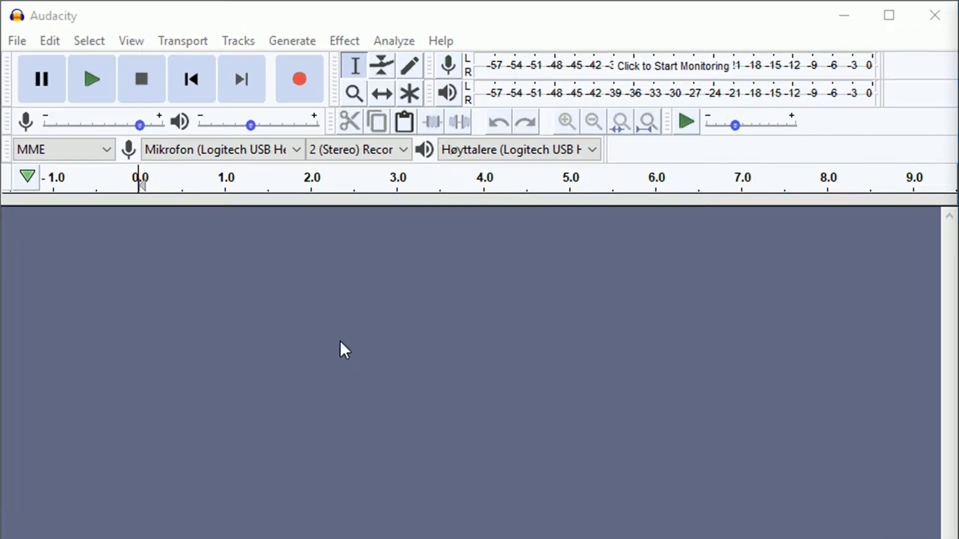
- Set the audio host to Windows WASAPI and the recording device to Høyttalere (Logitech USB Headset)
click(69, 148)
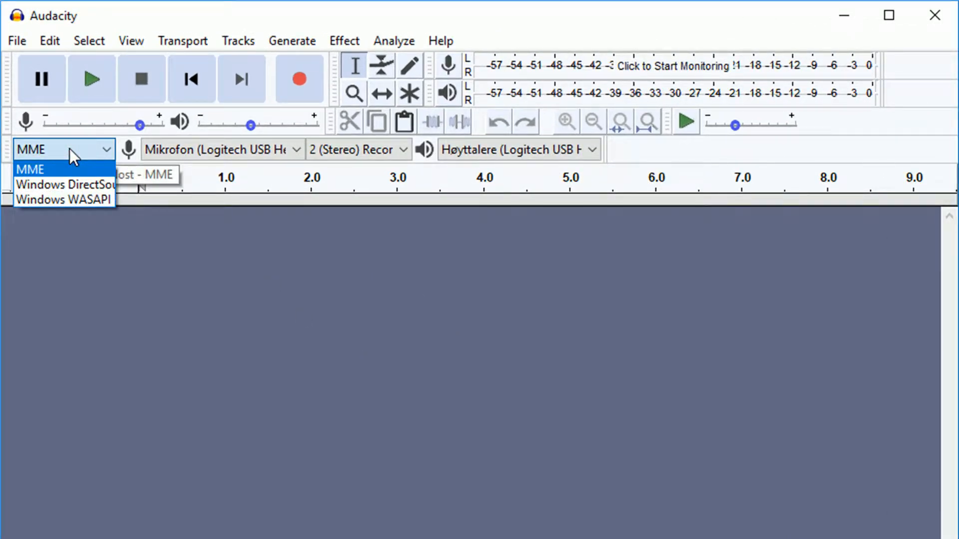
click(86, 199)
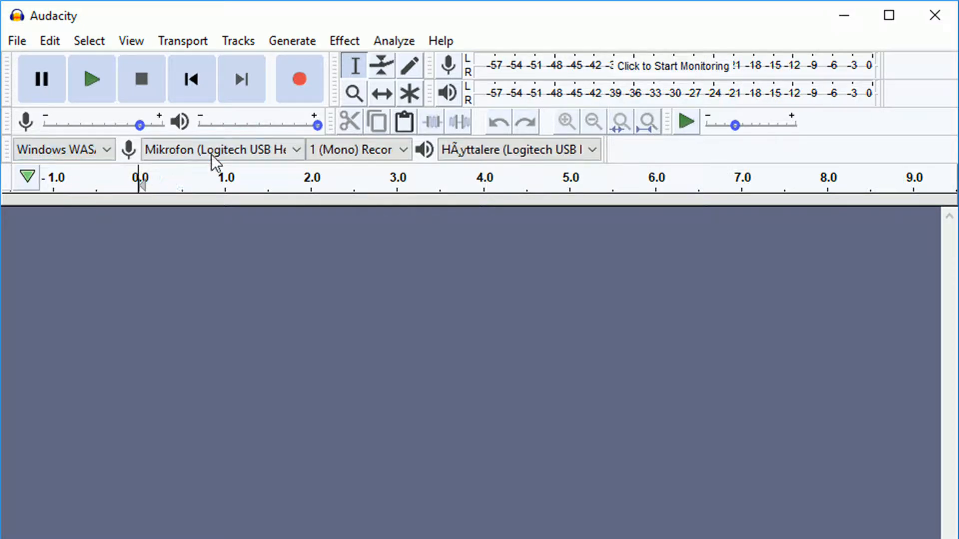
click(245, 151)
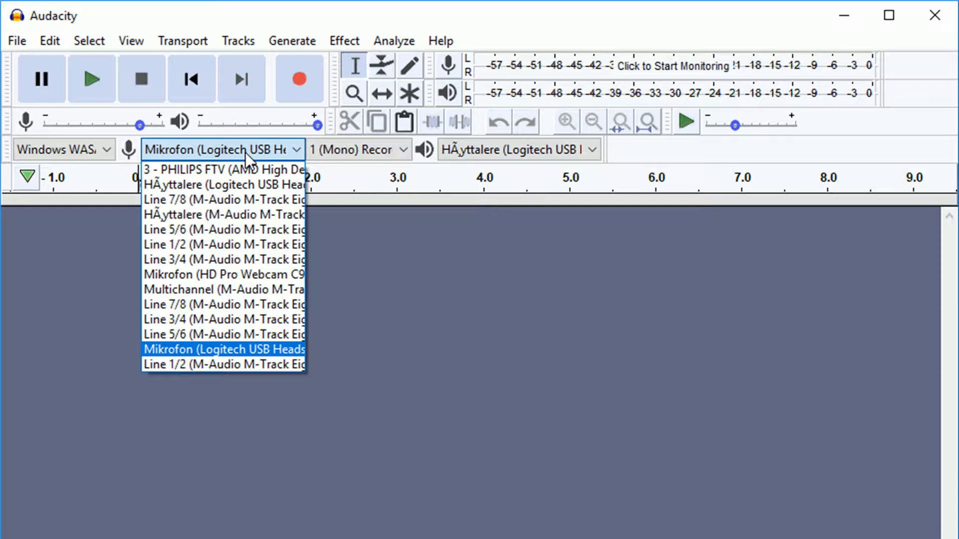
click(241, 184)
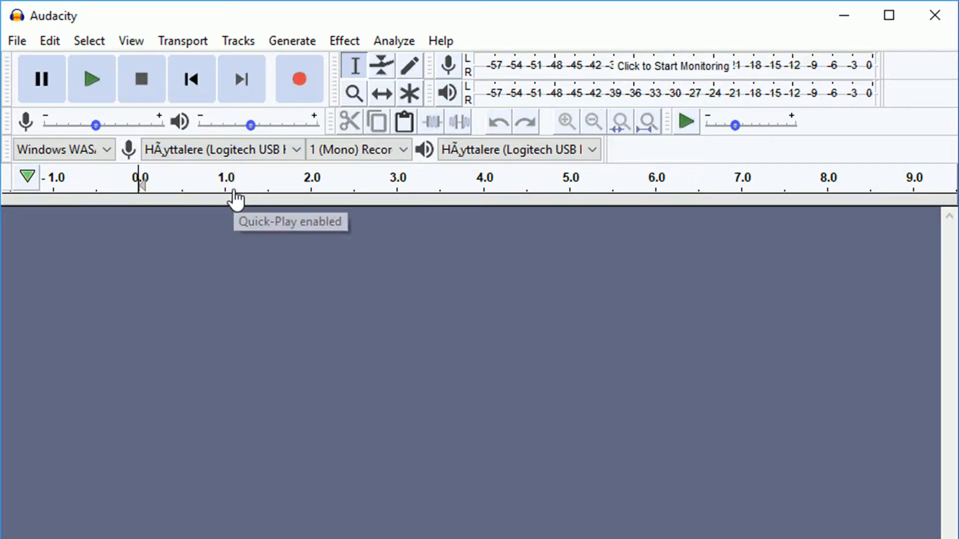
- Set the recording channels to 2 (Stereo) and choose Høyttalere (Logitech USB Headset) as the playback device
click(382, 151)
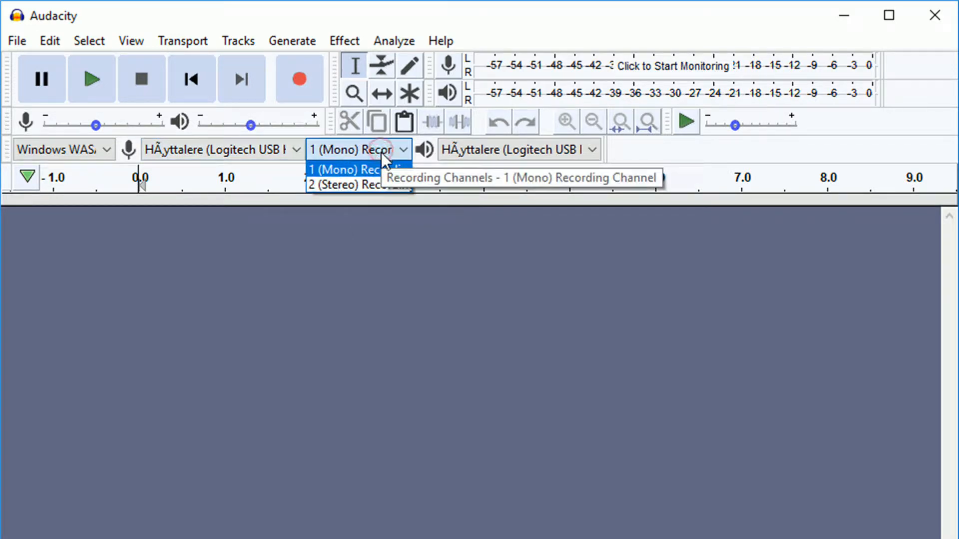
click(373, 184)
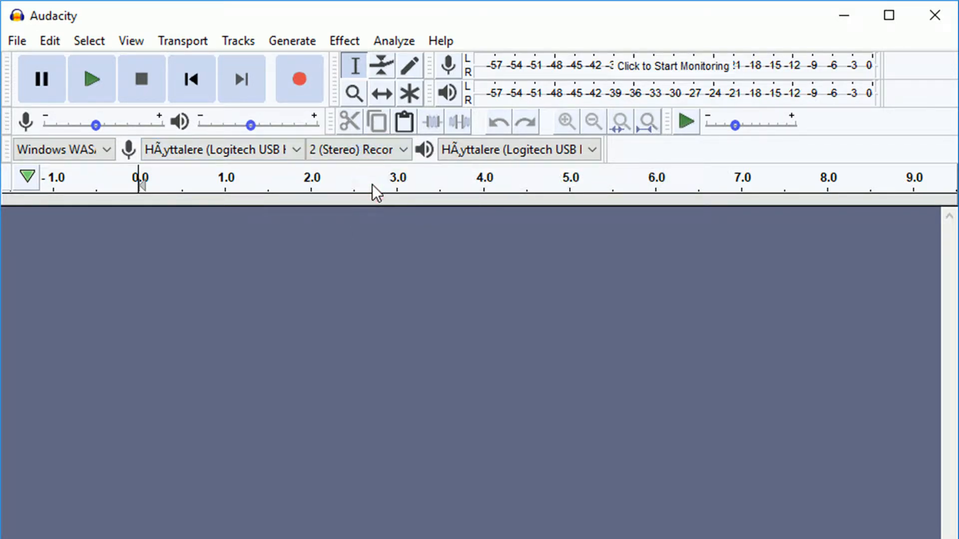
click(547, 146)
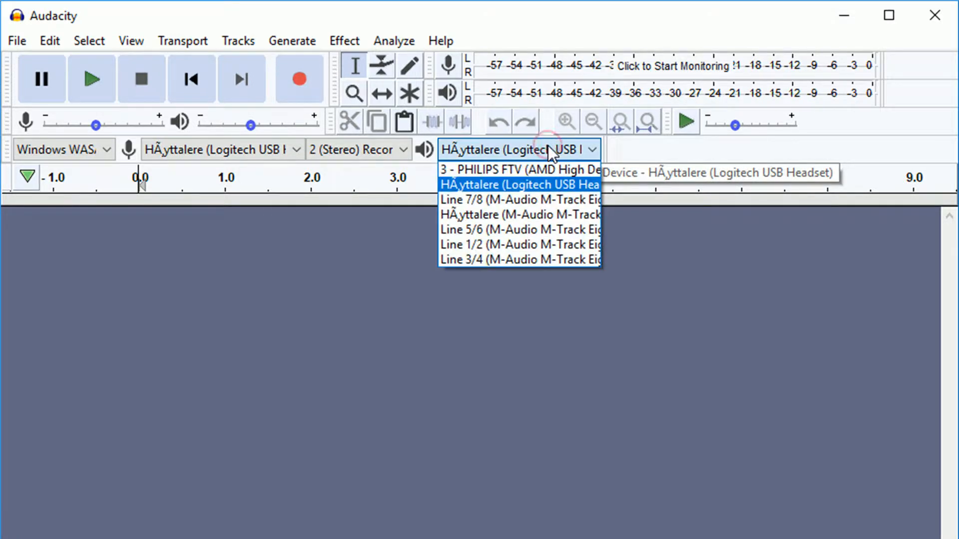
click(550, 182)
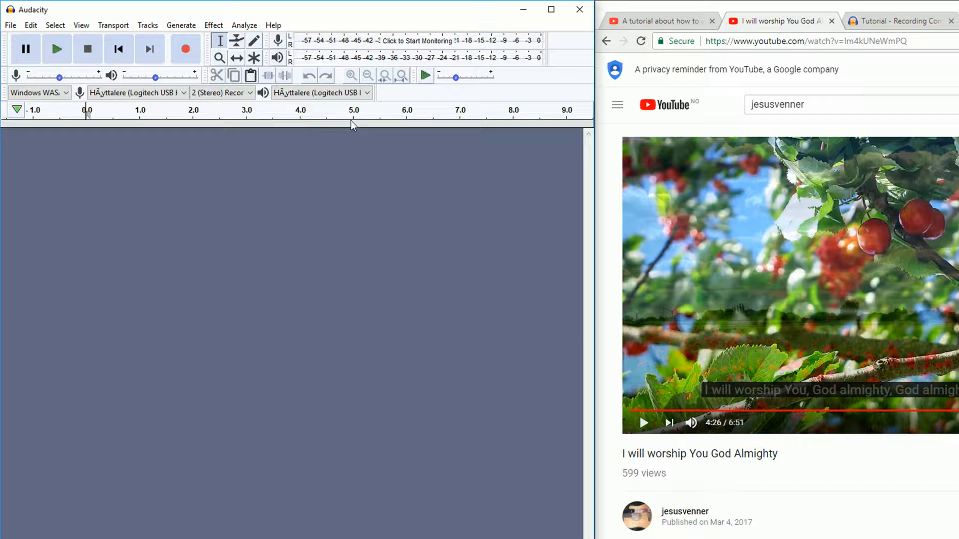
- Start input level monitoring and test it with the YouTube video playing, setting the video's volume to about half before pausing it
click(408, 43)
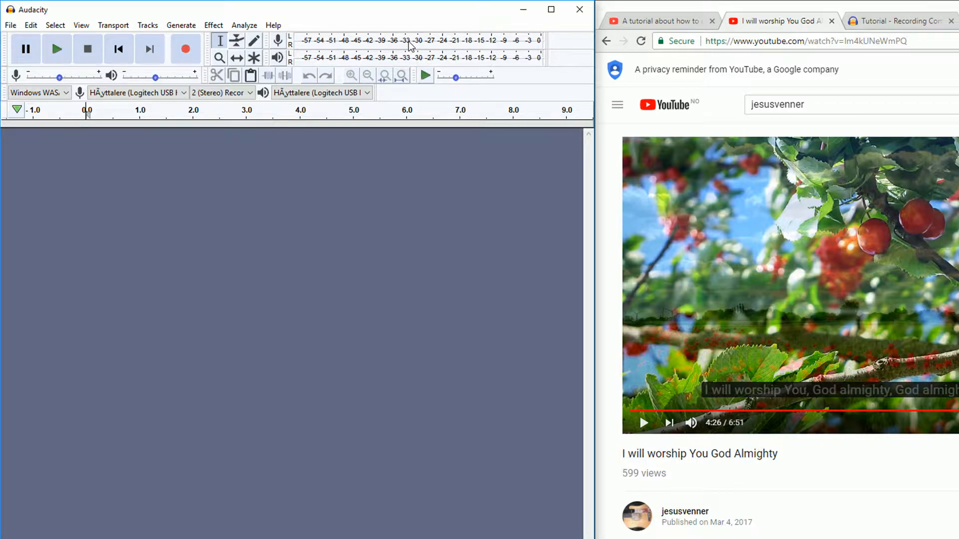
click(643, 423)
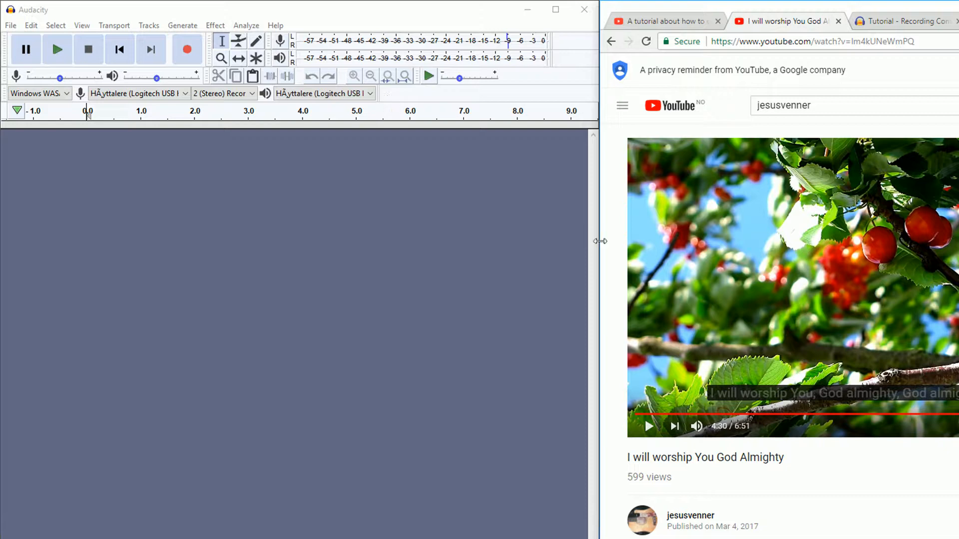
click(696, 425)
drag(712, 428, 725, 427)
click(649, 427)
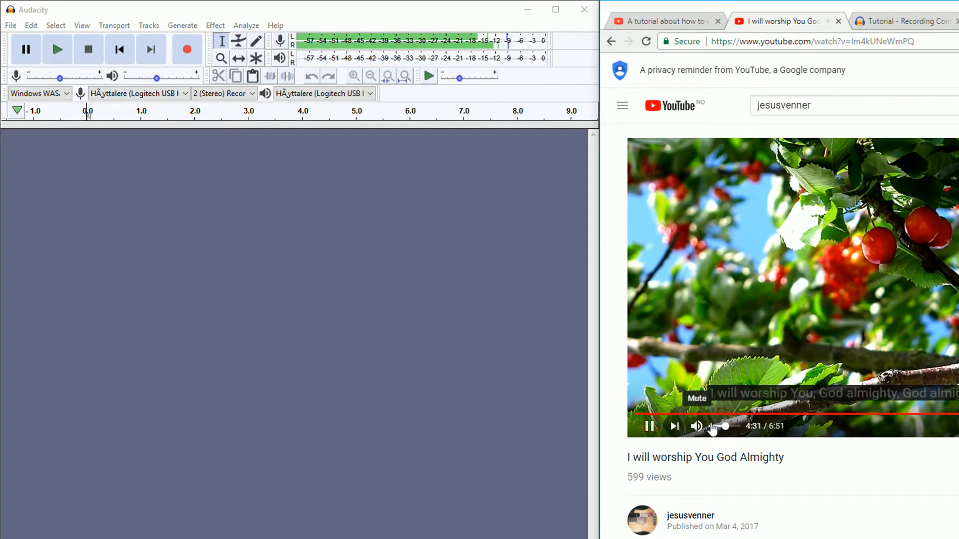
click(718, 428)
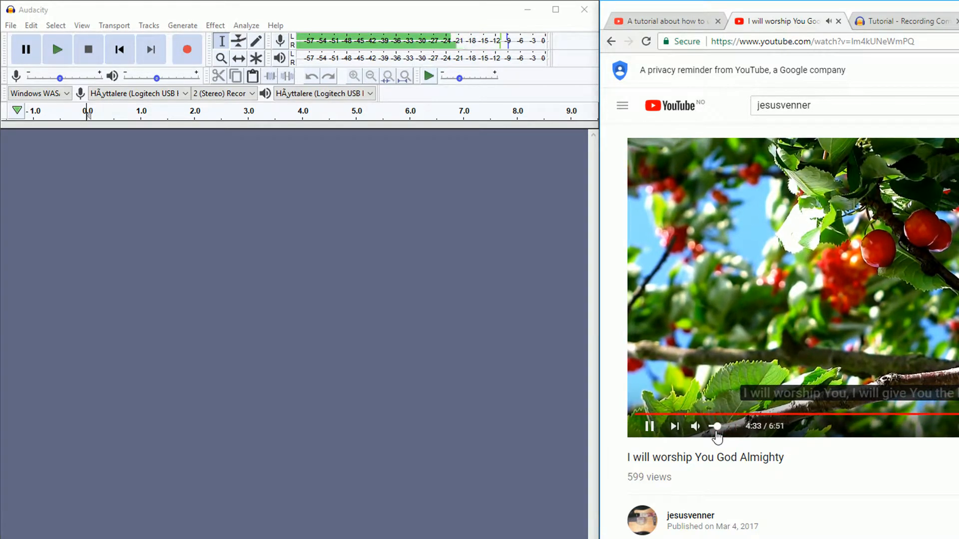
drag(718, 433, 727, 439)
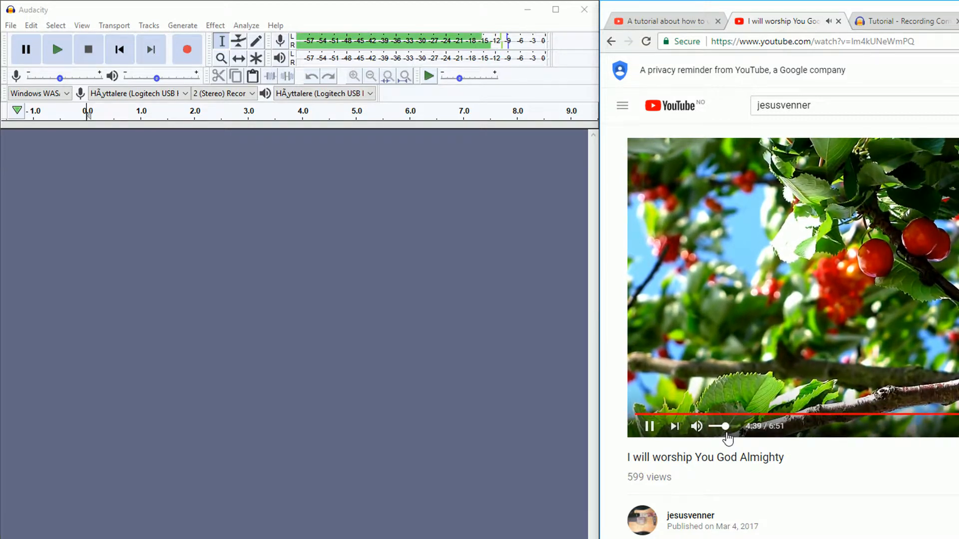
click(649, 427)
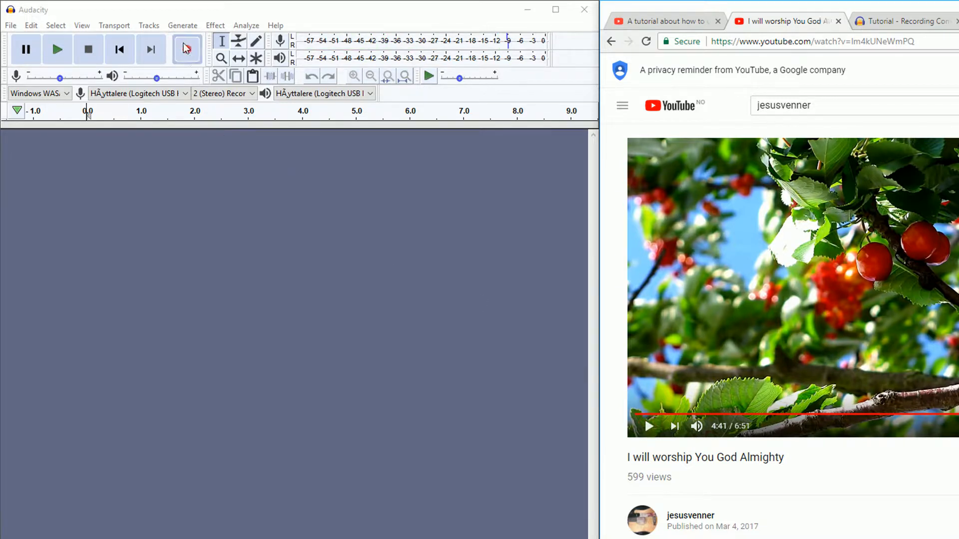
- Record a short passage of the YouTube video's sound in Audacity, pausing the video before stopping the recording
click(187, 50)
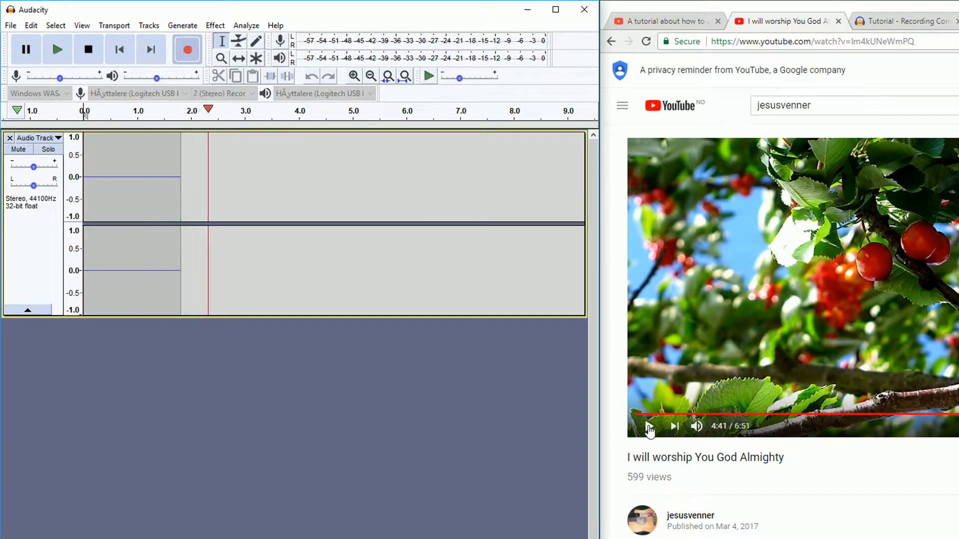
click(648, 427)
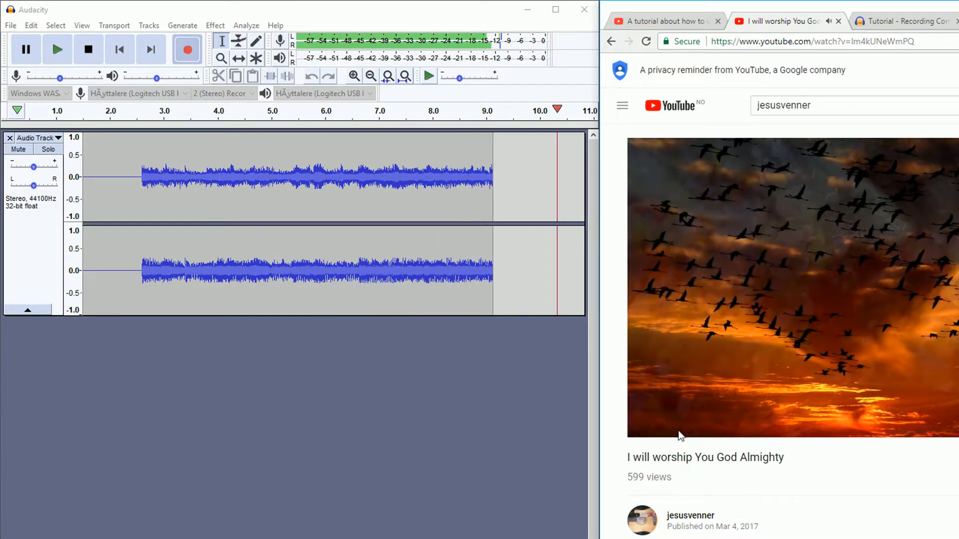
mouse_move(679, 436)
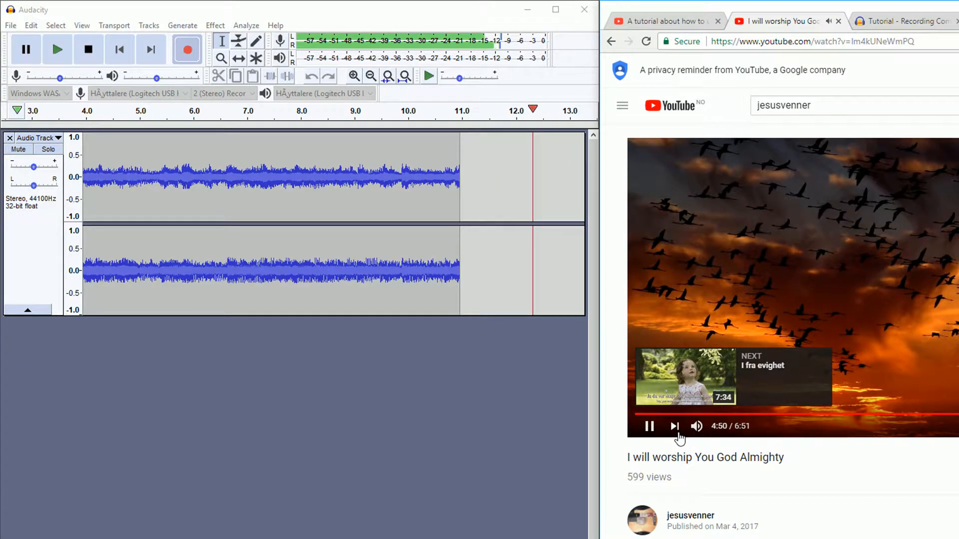
click(649, 427)
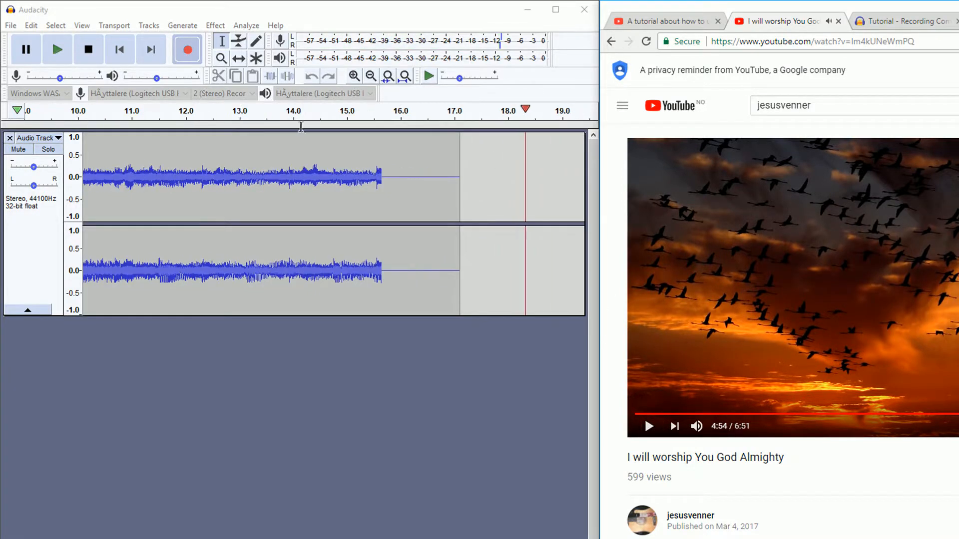
click(82, 52)
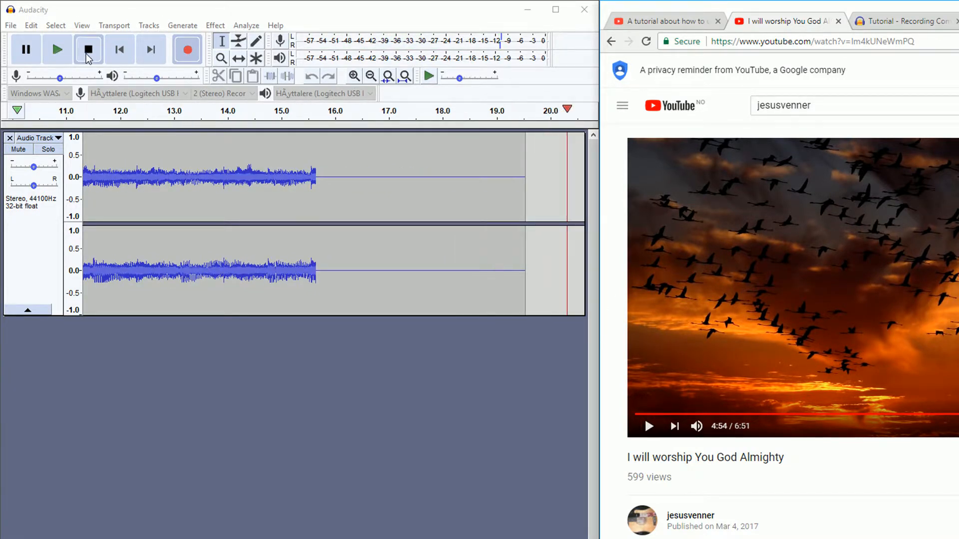
- Maximize the Audacity window and delete the roughly 2.5 s of silence before the music starts in the recorded track
click(556, 9)
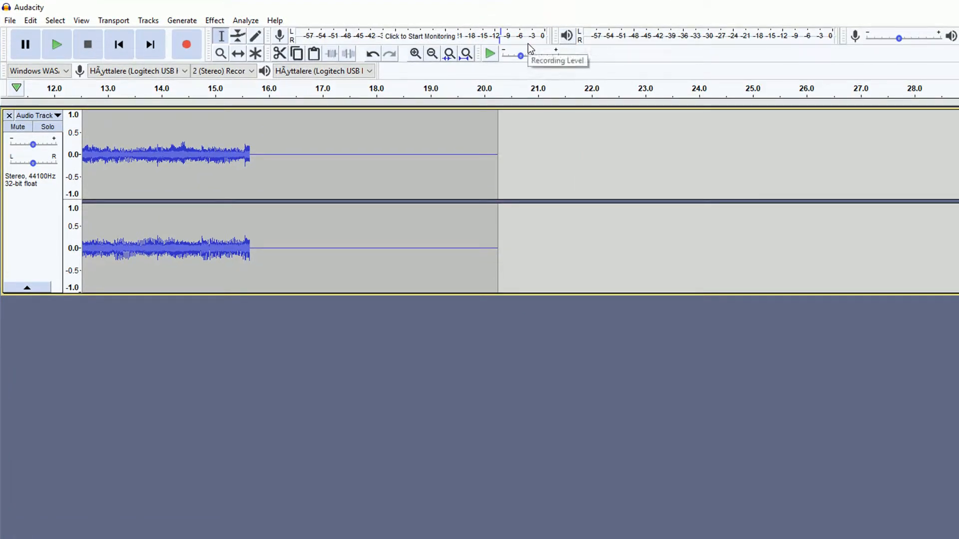
click(466, 54)
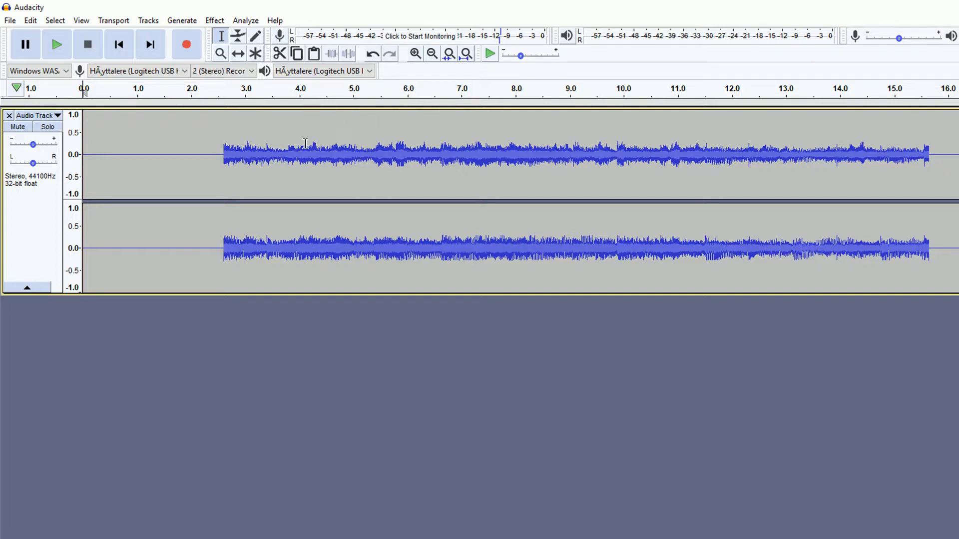
click(220, 179)
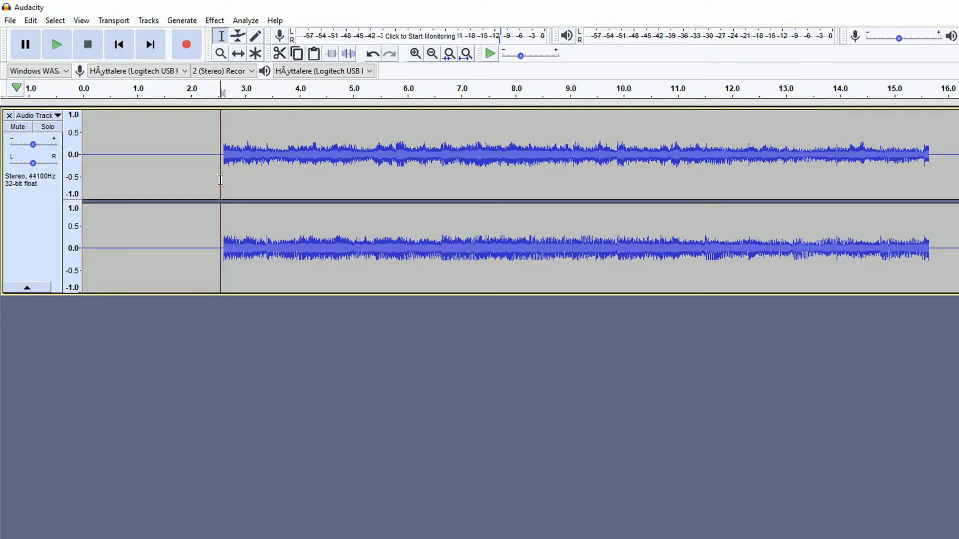
drag(220, 180, 63, 189)
key(Delete)
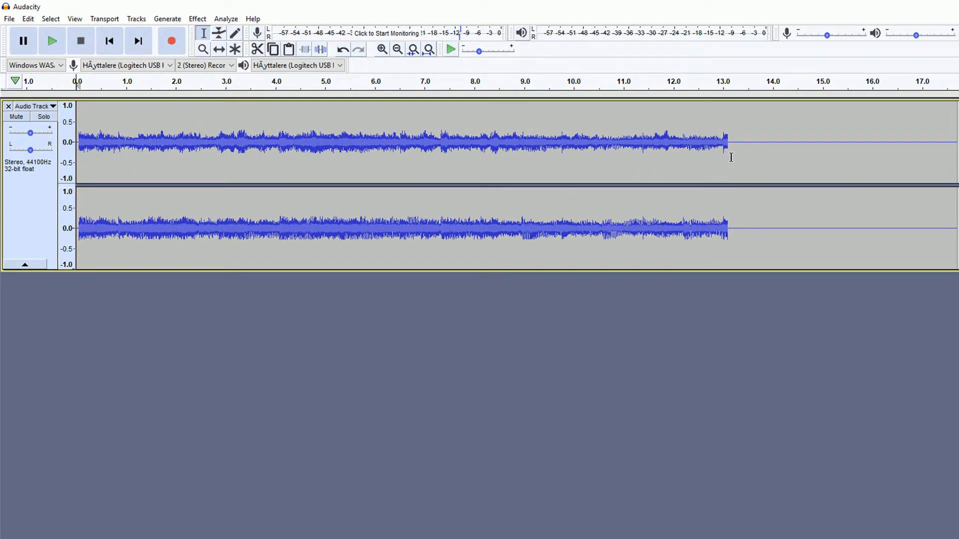
- Delete the silence after the music ends, from about 13.2 s to the end of the track
click(731, 158)
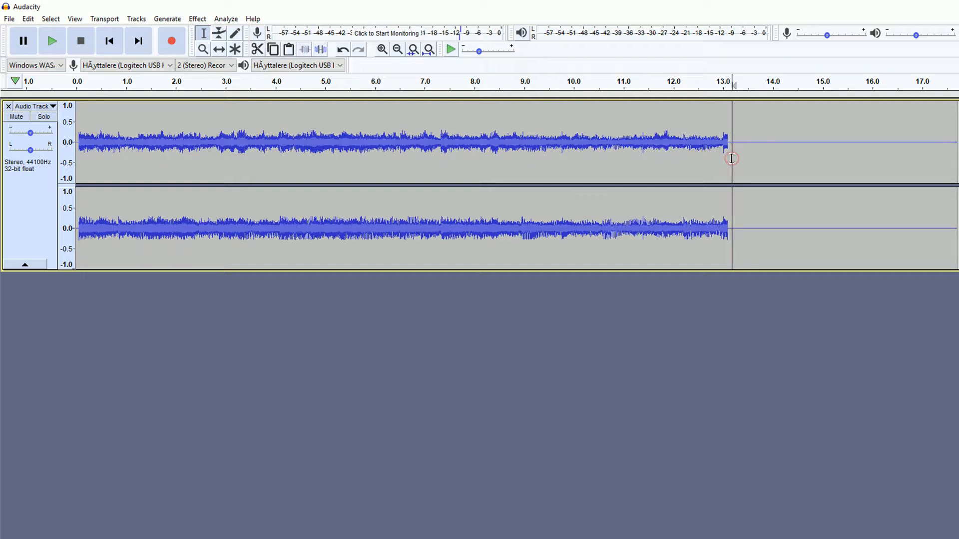
drag(731, 158, 955, 162)
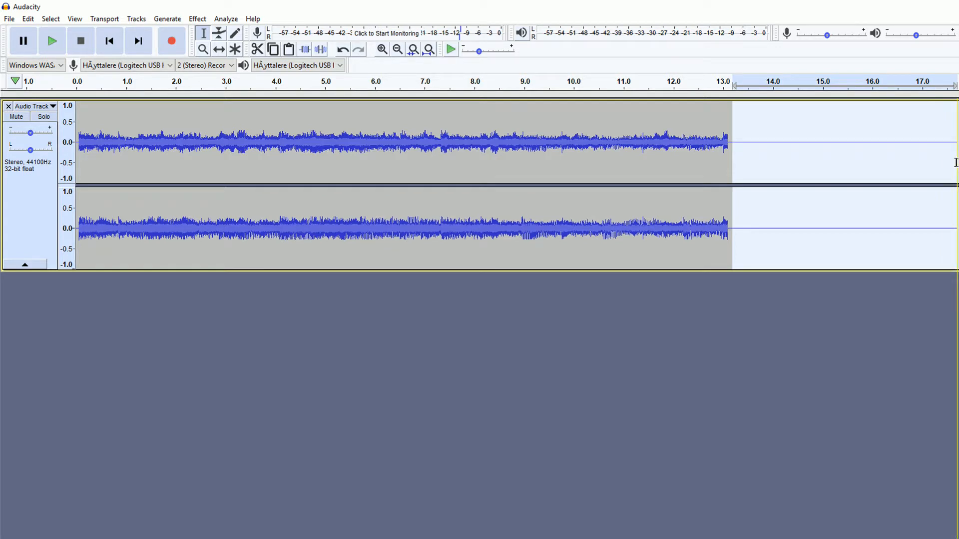
key(Delete)
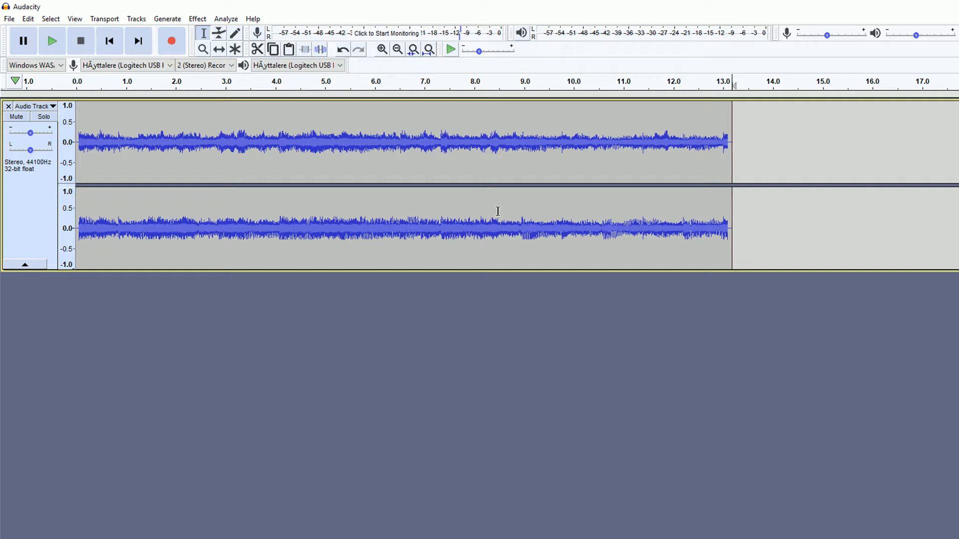
- Normalize the whole track to a maximum amplitude of -1.0 dB with DC offset removal, keeping the stereo channels linked
double_click(397, 154)
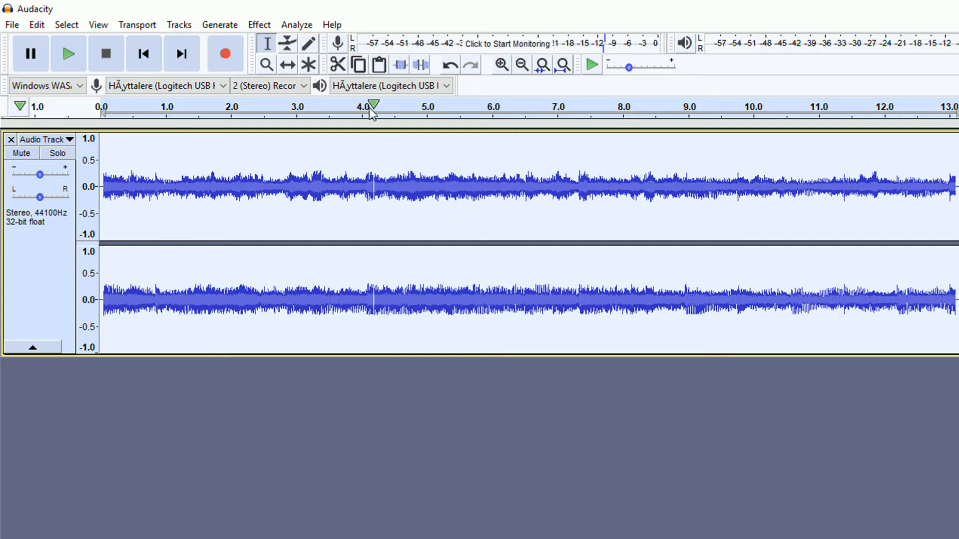
click(259, 25)
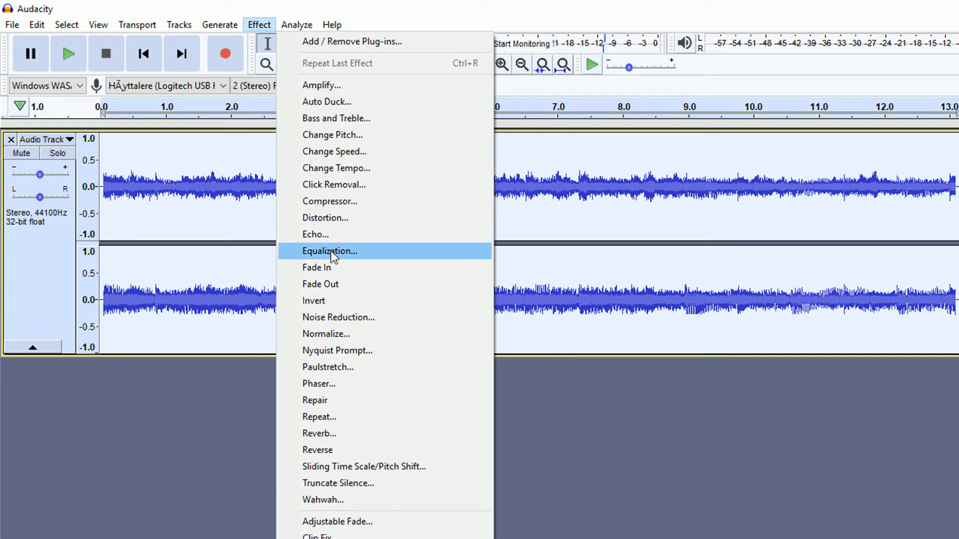
click(346, 335)
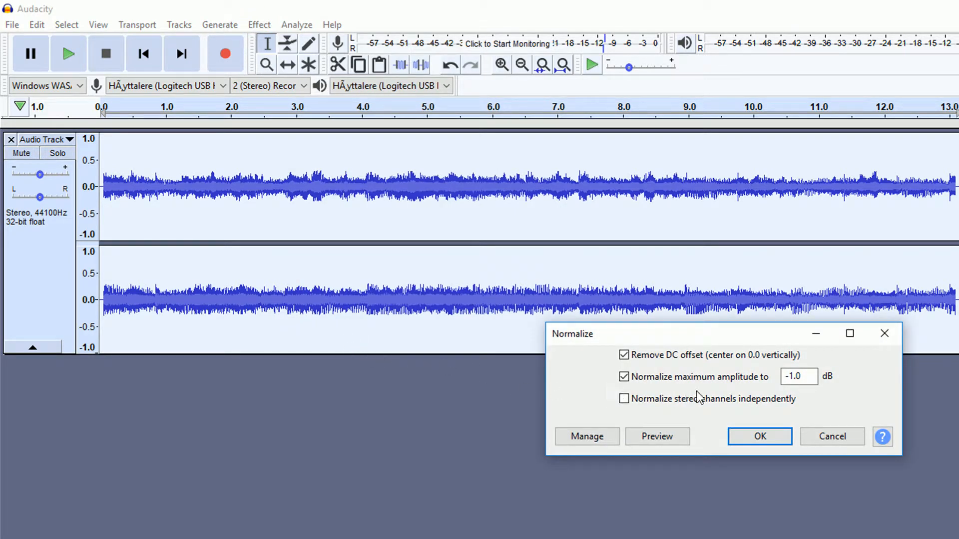
click(759, 439)
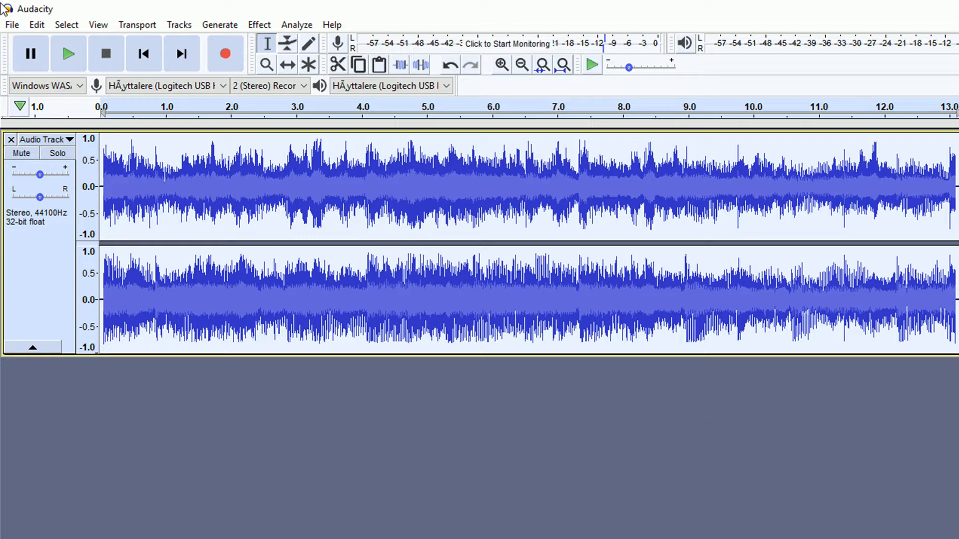
- Export the recording to the Desktop as a 16-bit PCM WAV file named Recoding1, leaving the metadata tags empty
click(15, 26)
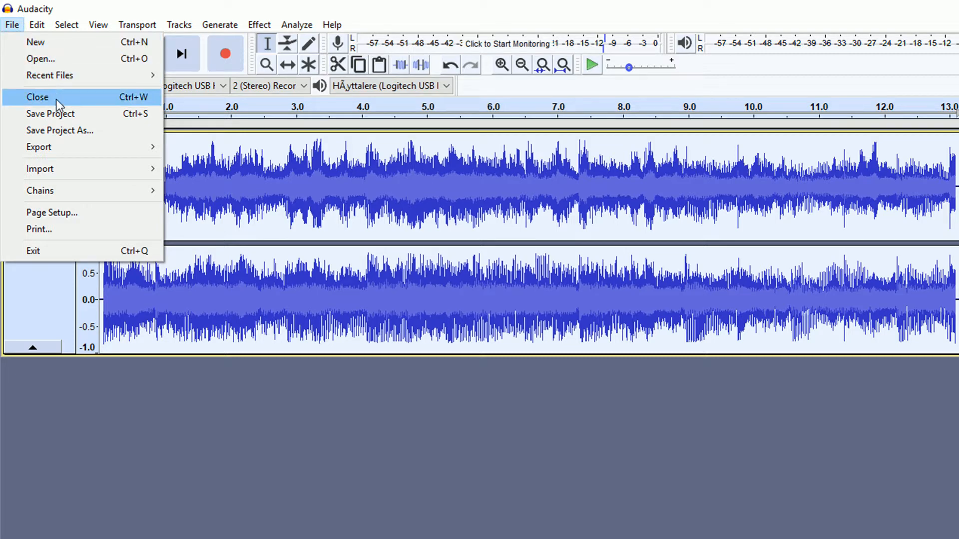
mouse_move(85, 150)
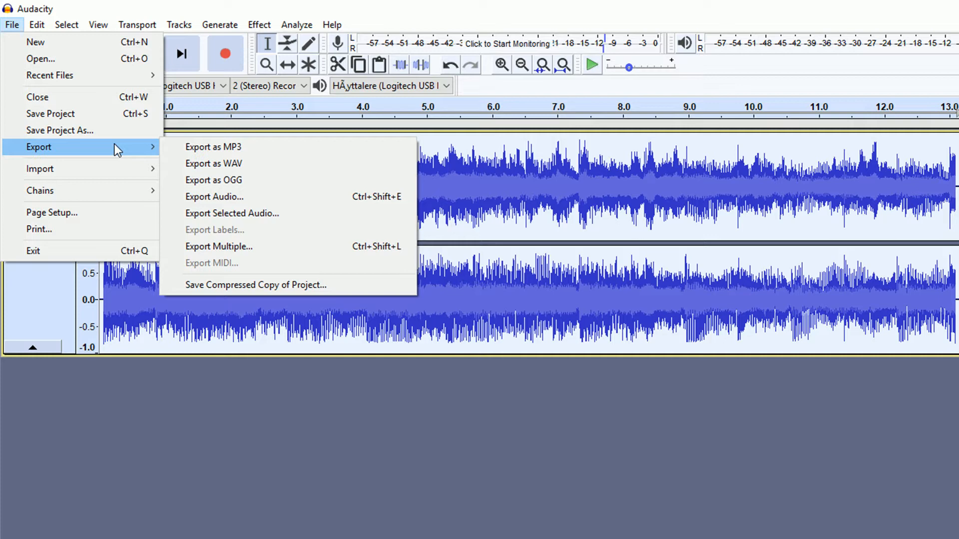
click(210, 163)
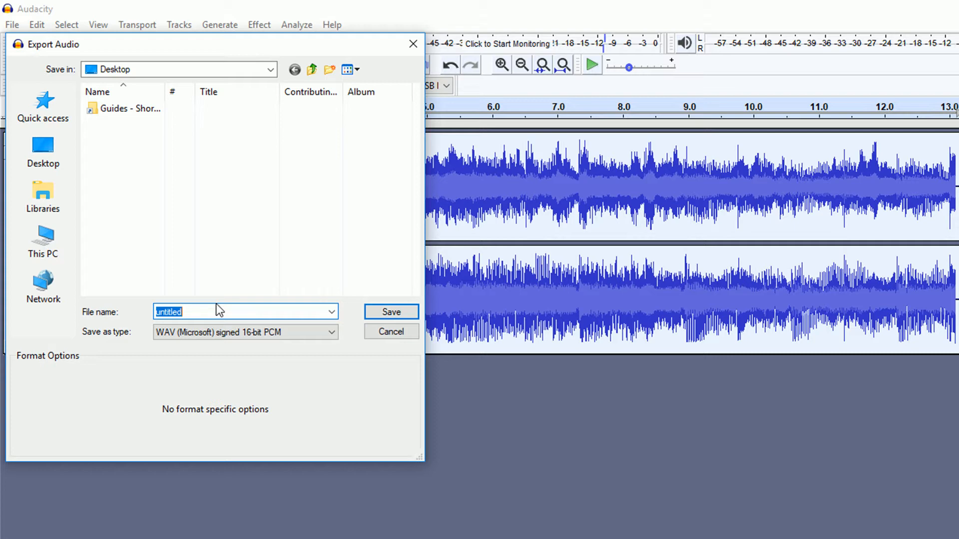
text(Recoding1)
click(395, 314)
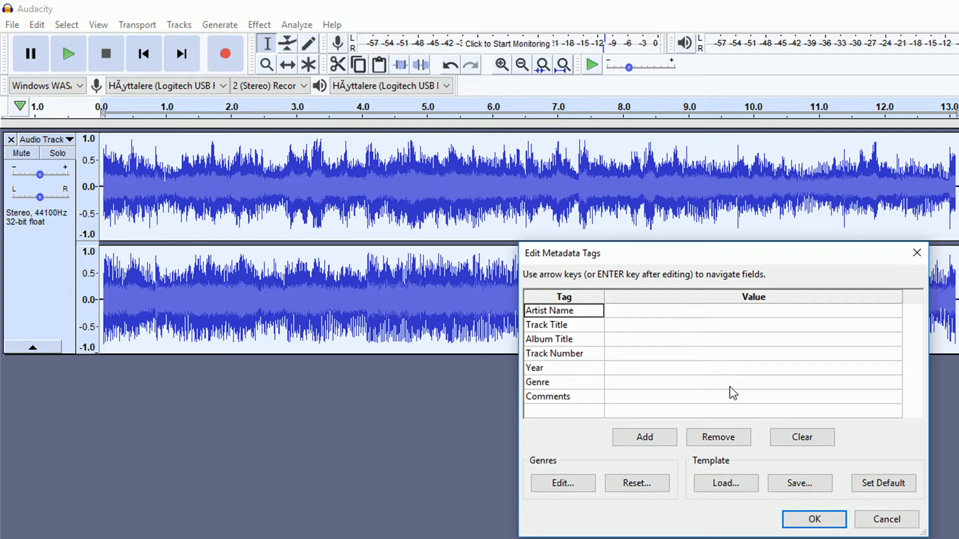
click(806, 521)
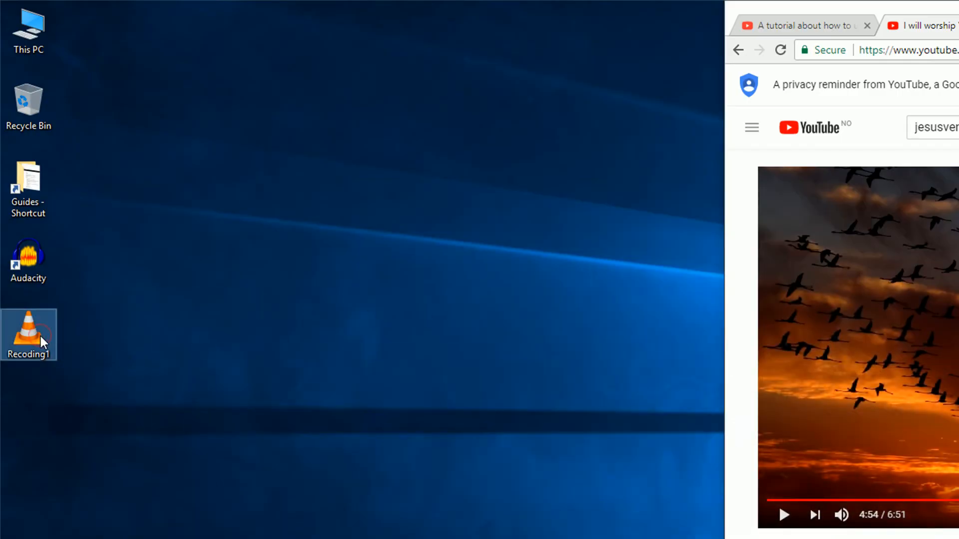
- Play the exported Recoding1 file from the desktop in VLC at 78% volume, and close the player after listening
mouse_move(40, 336)
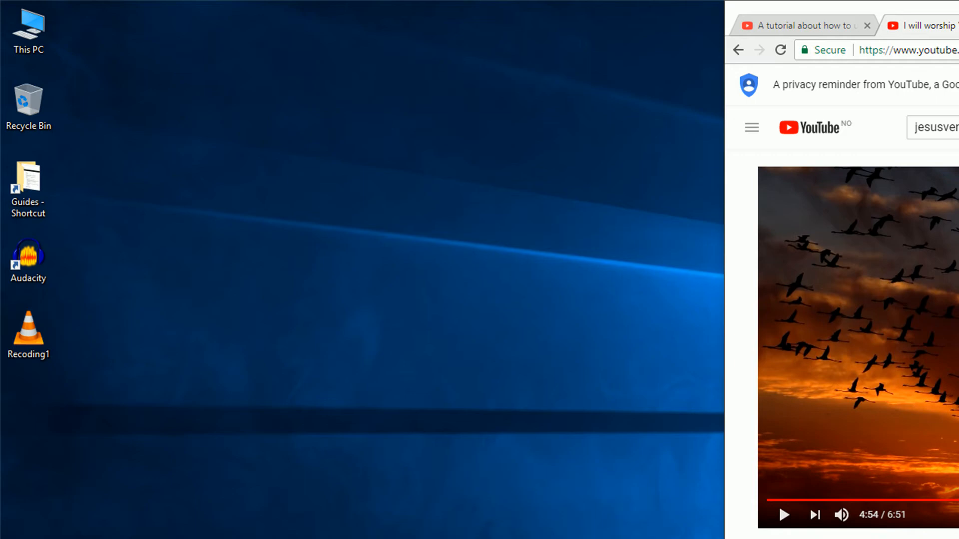
double_click(28, 330)
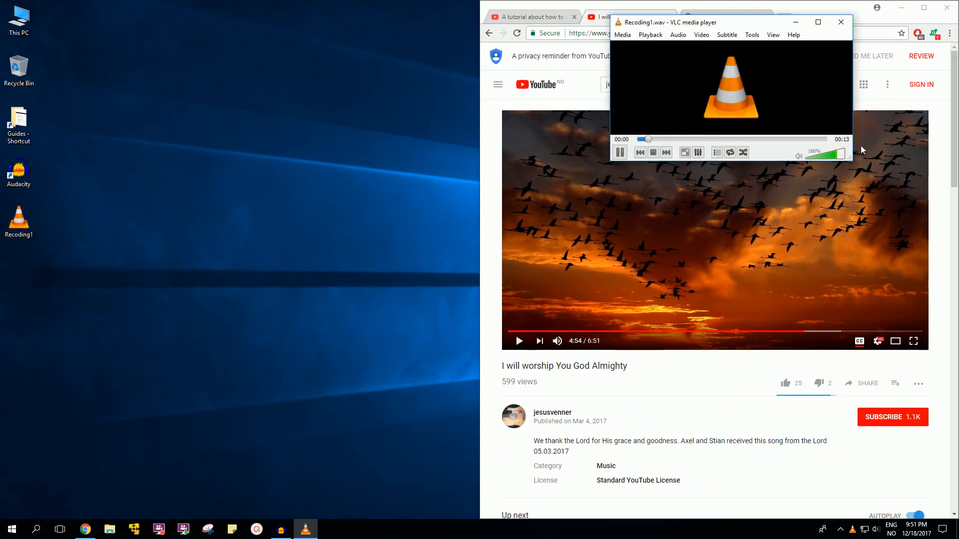
click(824, 156)
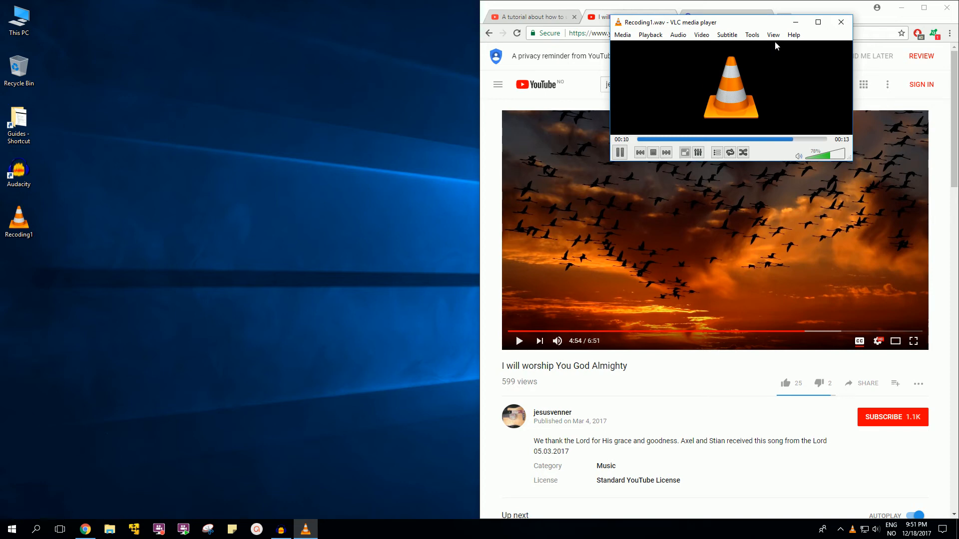
click(839, 22)
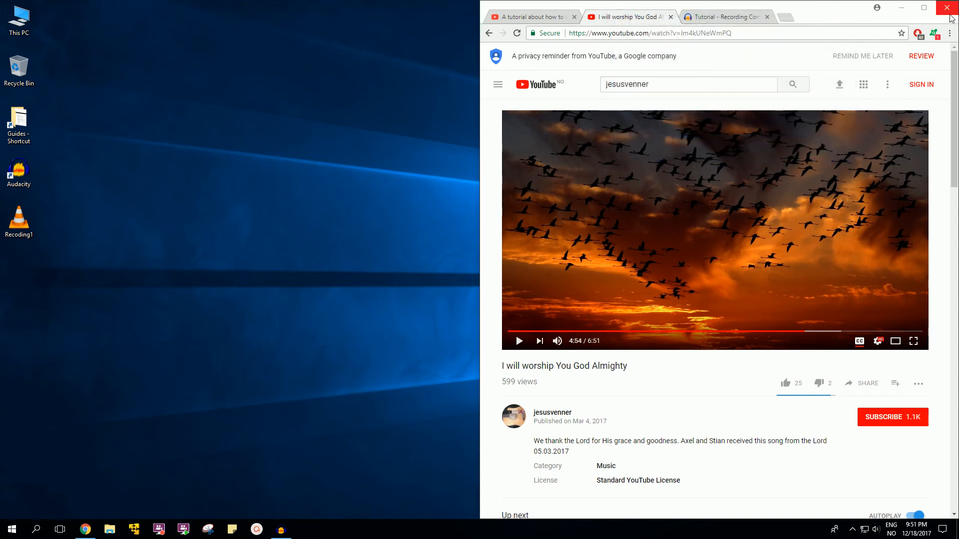
- Maximize the Chrome window and show the Audacity manual's tutorial on recording computer playback on Windows
click(923, 8)
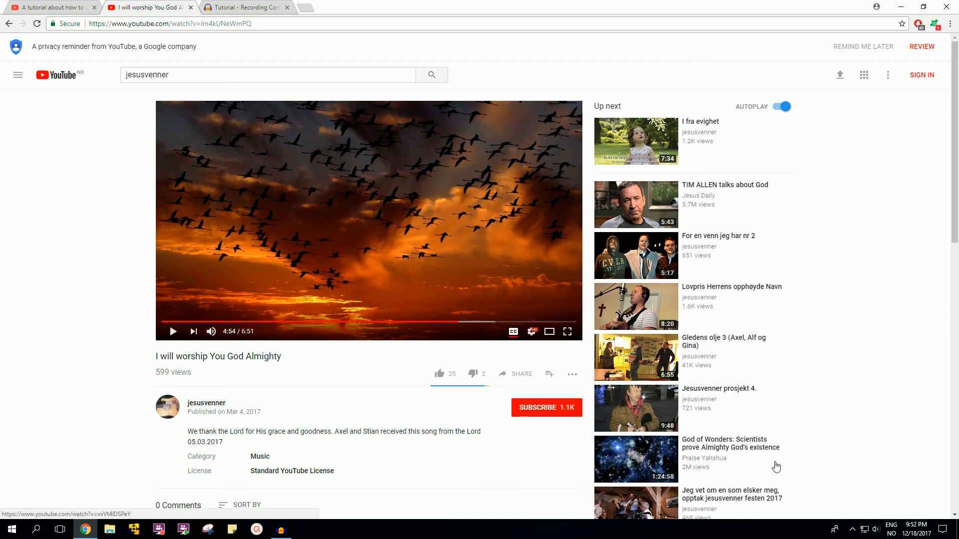
click(255, 8)
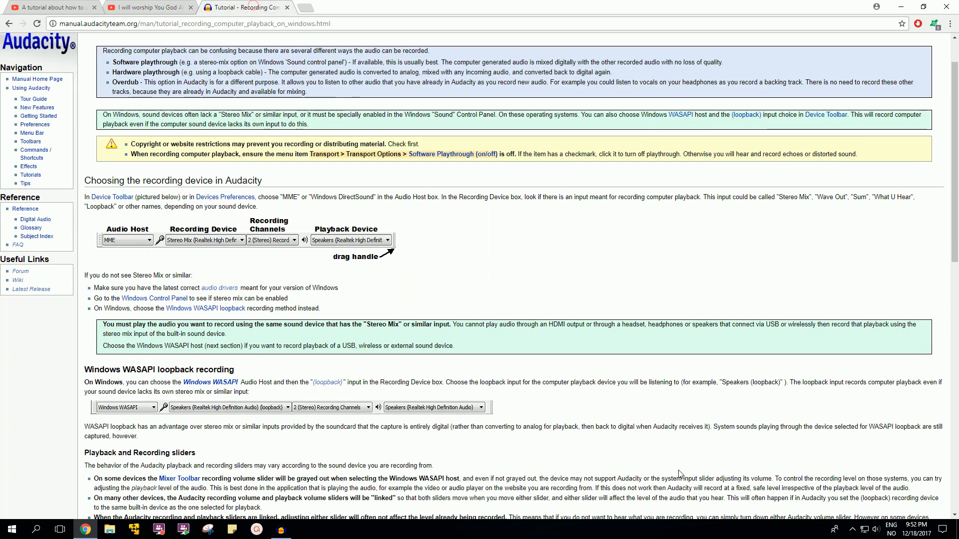